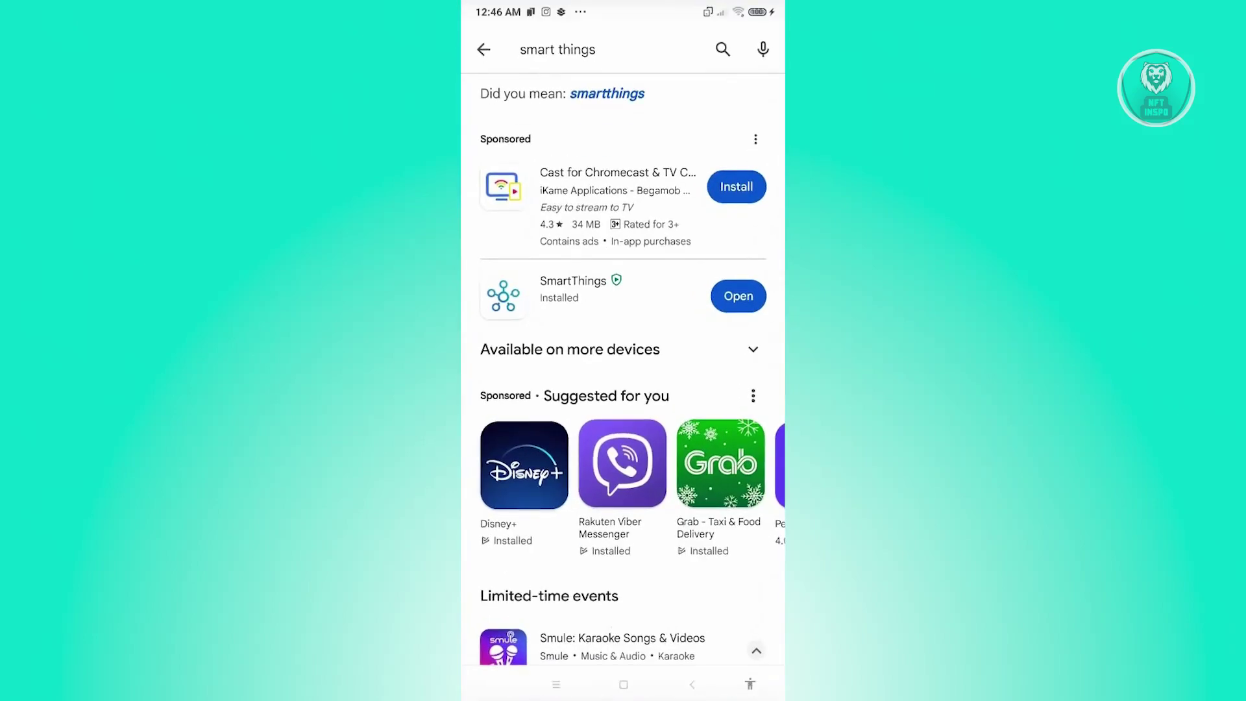
# Step: Open the SmartThings store page, confirm no update is offered, and go home
pyautogui.click(574, 288)
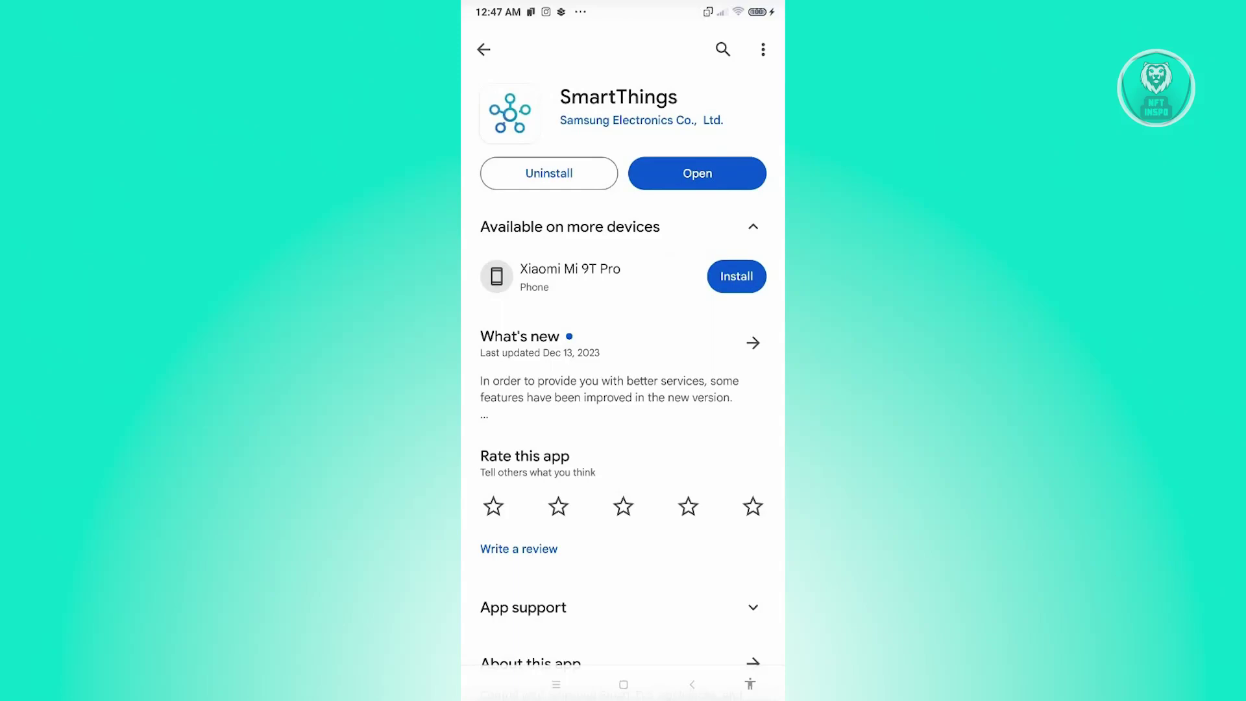
pyautogui.click(622, 685)
# Step: Swipe left through four home screen pages to the page holding SmartThings
pyautogui.moveTo(739, 516); pyautogui.dragTo(545, 517)
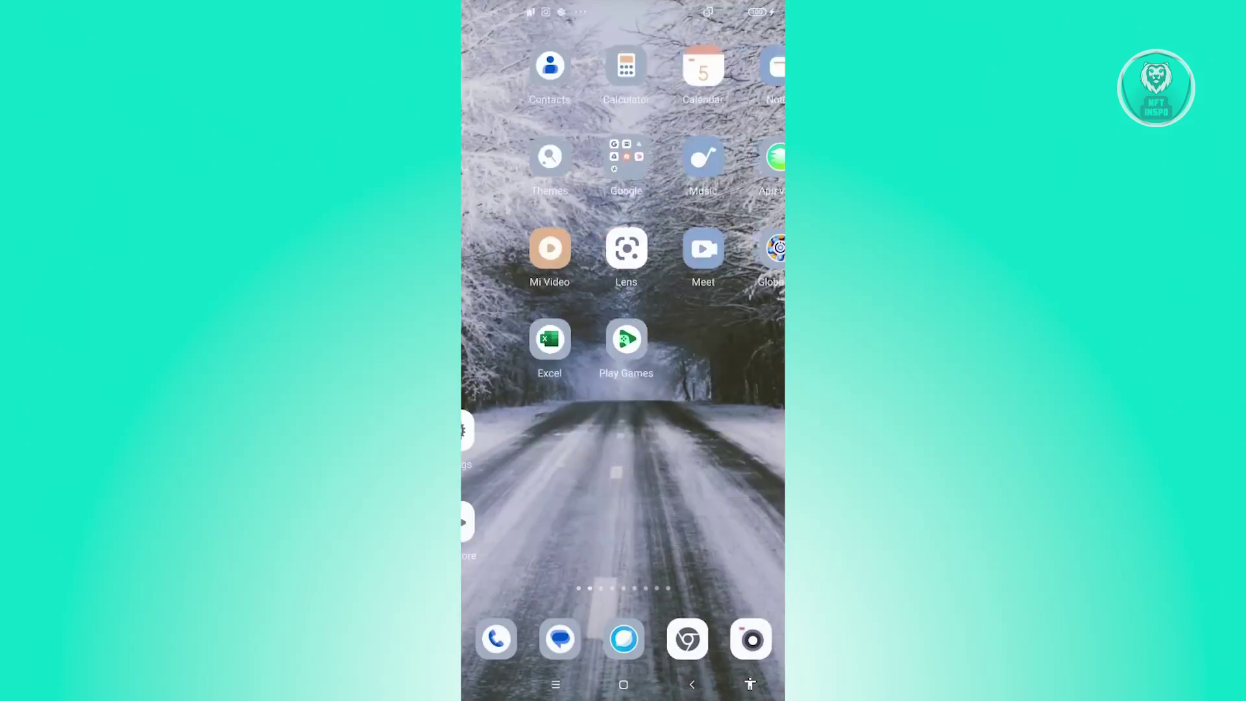
pyautogui.moveTo(740, 487); pyautogui.dragTo(546, 487)
pyautogui.moveTo(740, 486); pyautogui.dragTo(545, 487)
pyautogui.moveTo(740, 486); pyautogui.dragTo(545, 487)
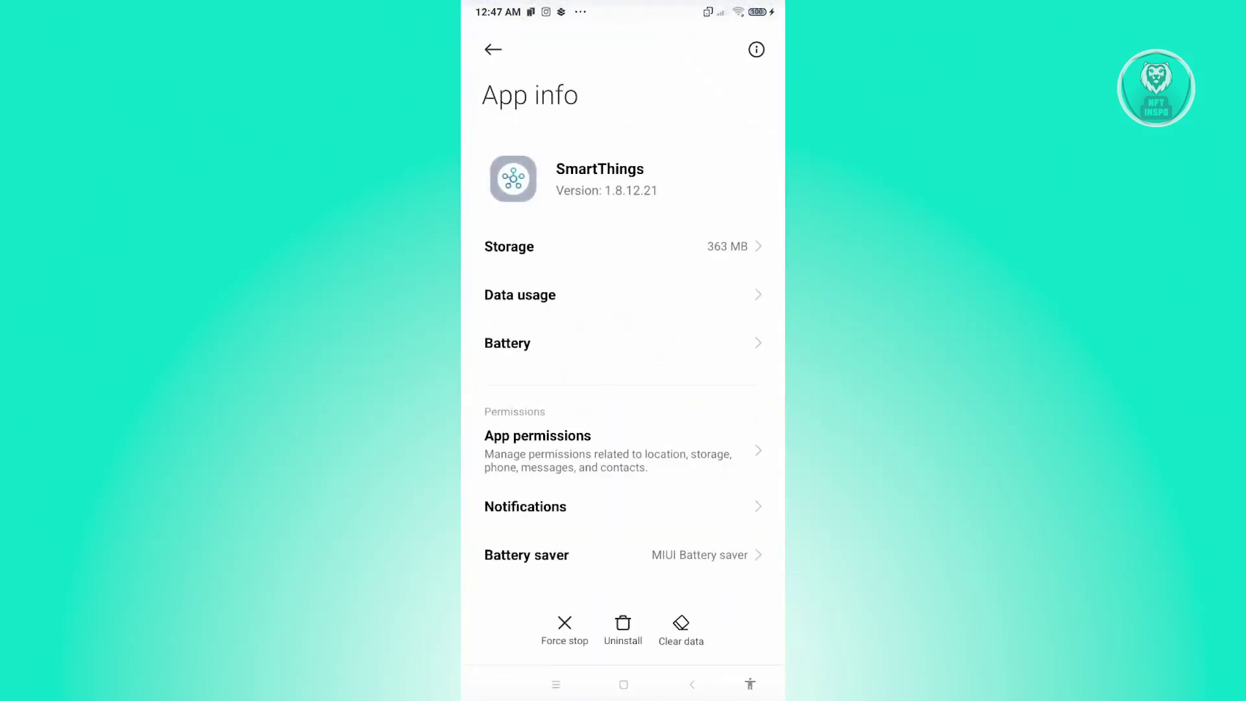
pyautogui.scroll(-3, 622, 389)
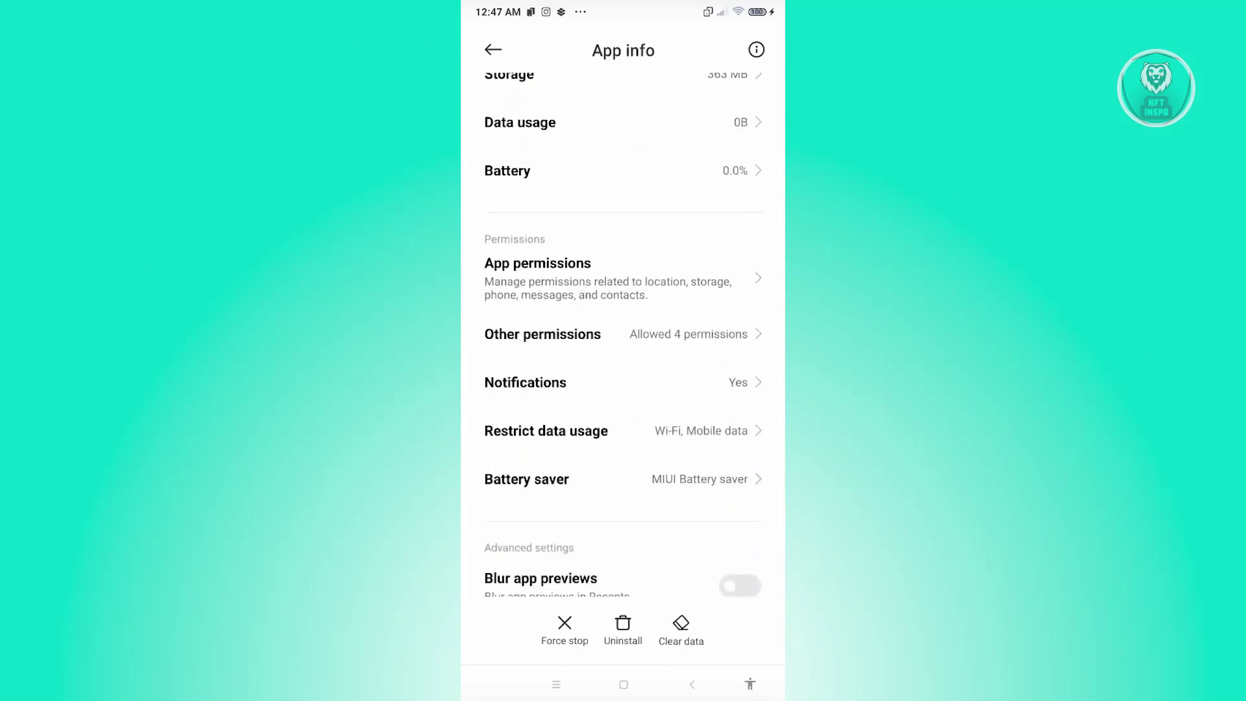
# Step: Clear only SmartThings' cache from App info, confirm it, and close App info
pyautogui.click(680, 628)
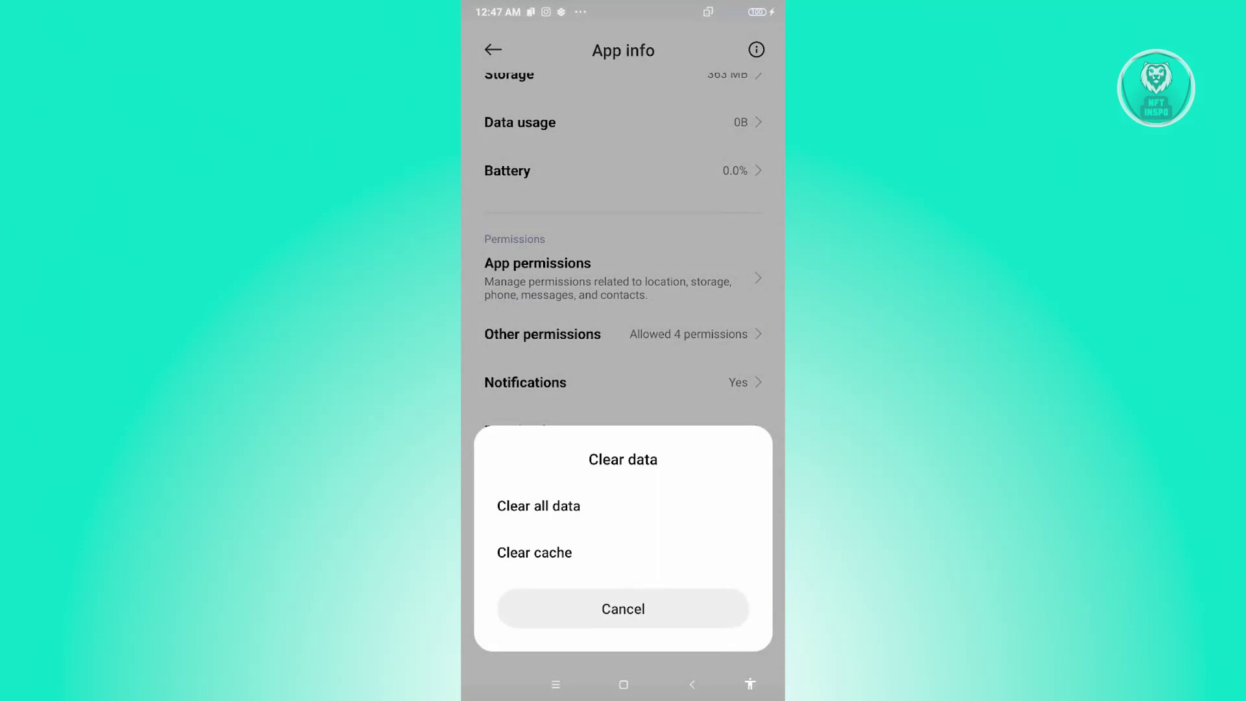
pyautogui.click(624, 552)
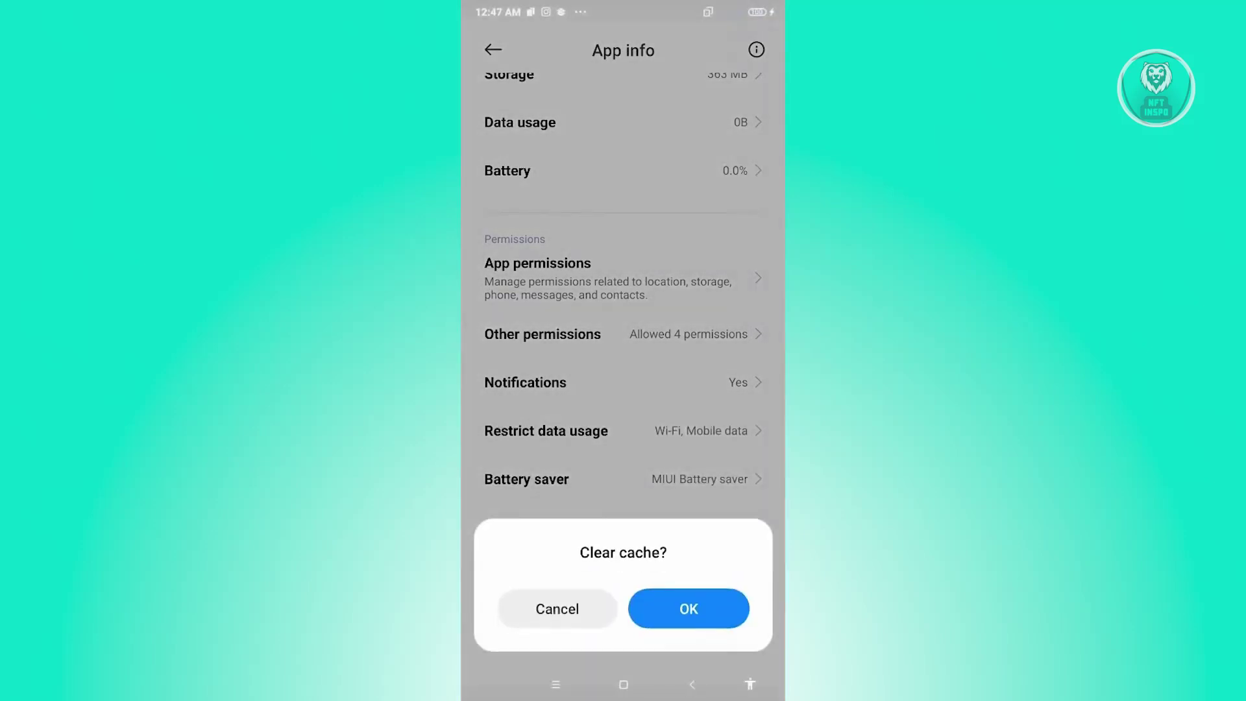
pyautogui.click(688, 608)
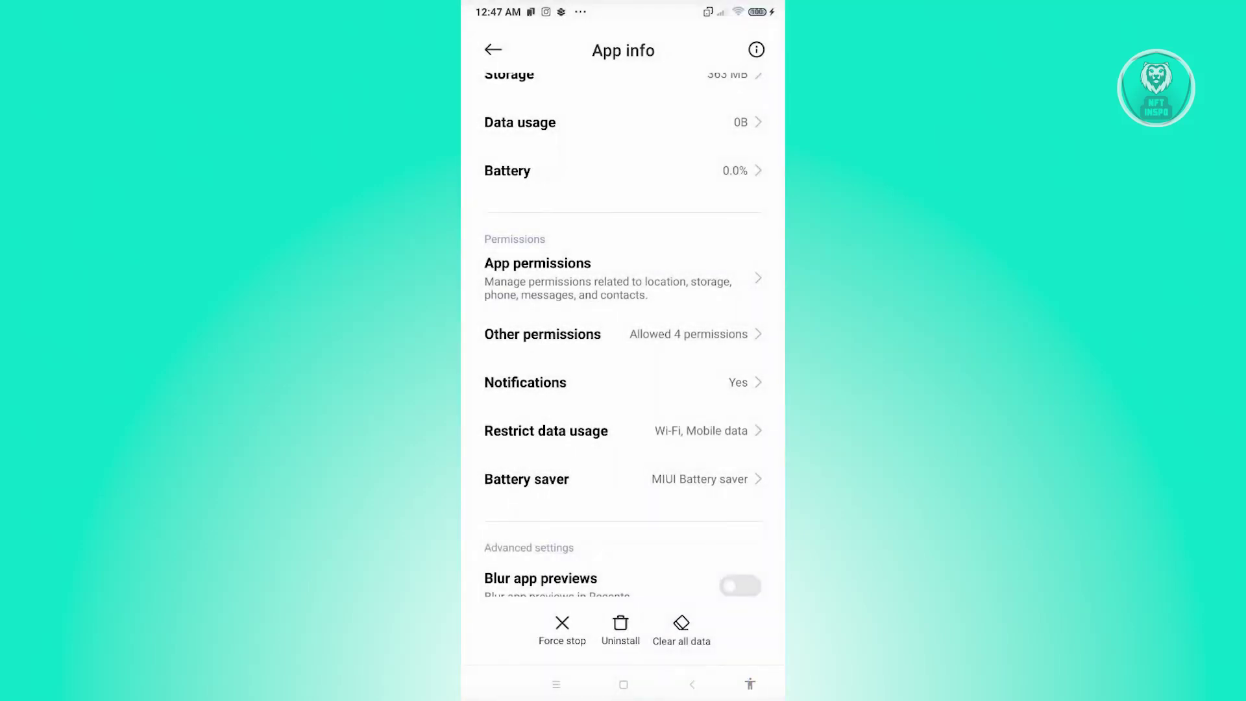
pyautogui.click(691, 684)
# Step: Swipe past the YouTube and Spotify pages to the Thunder VPN, Messenger and Reddit page
pyautogui.click(623, 685)
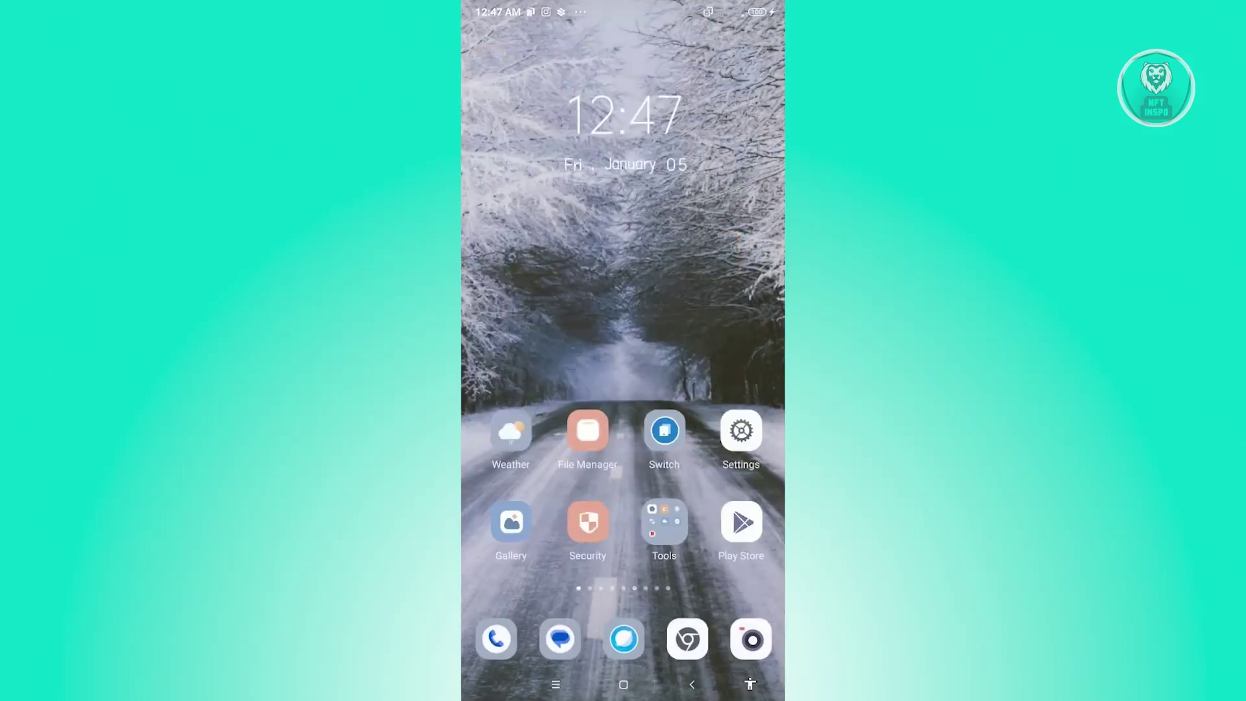
pyautogui.moveTo(730, 389); pyautogui.dragTo(506, 389)
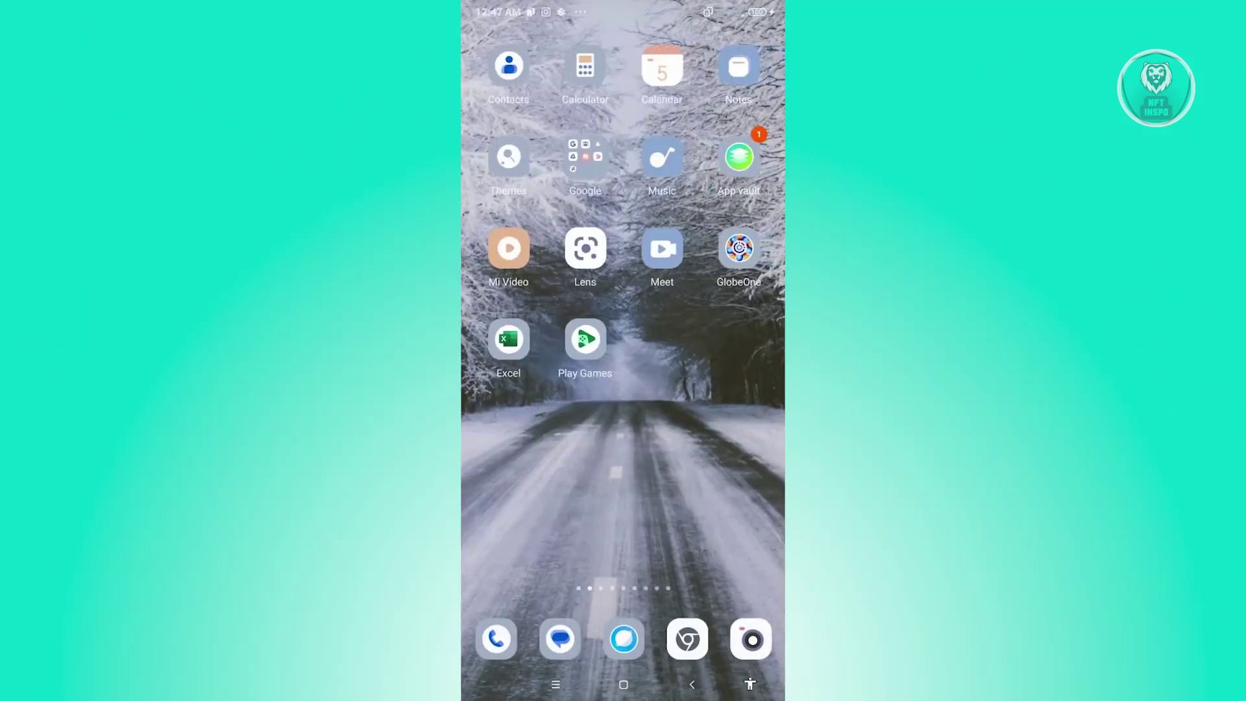
pyautogui.moveTo(729, 439); pyautogui.dragTo(506, 437)
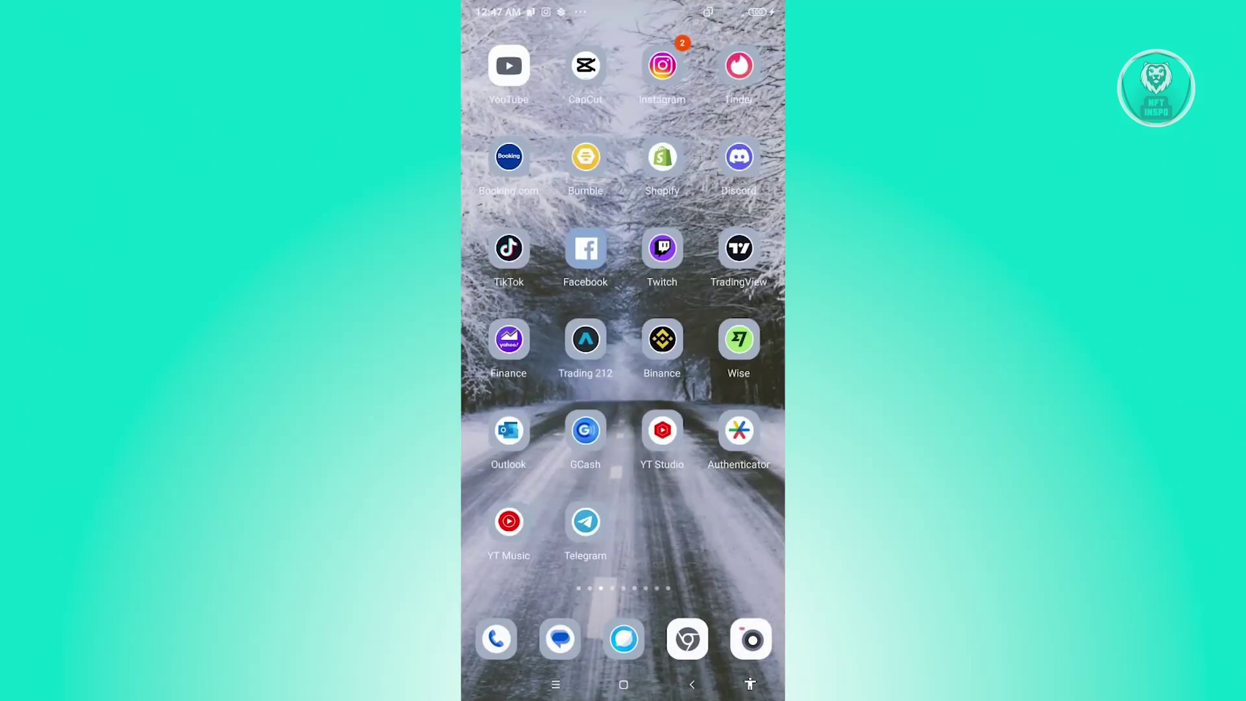
pyautogui.moveTo(730, 438); pyautogui.dragTo(507, 438)
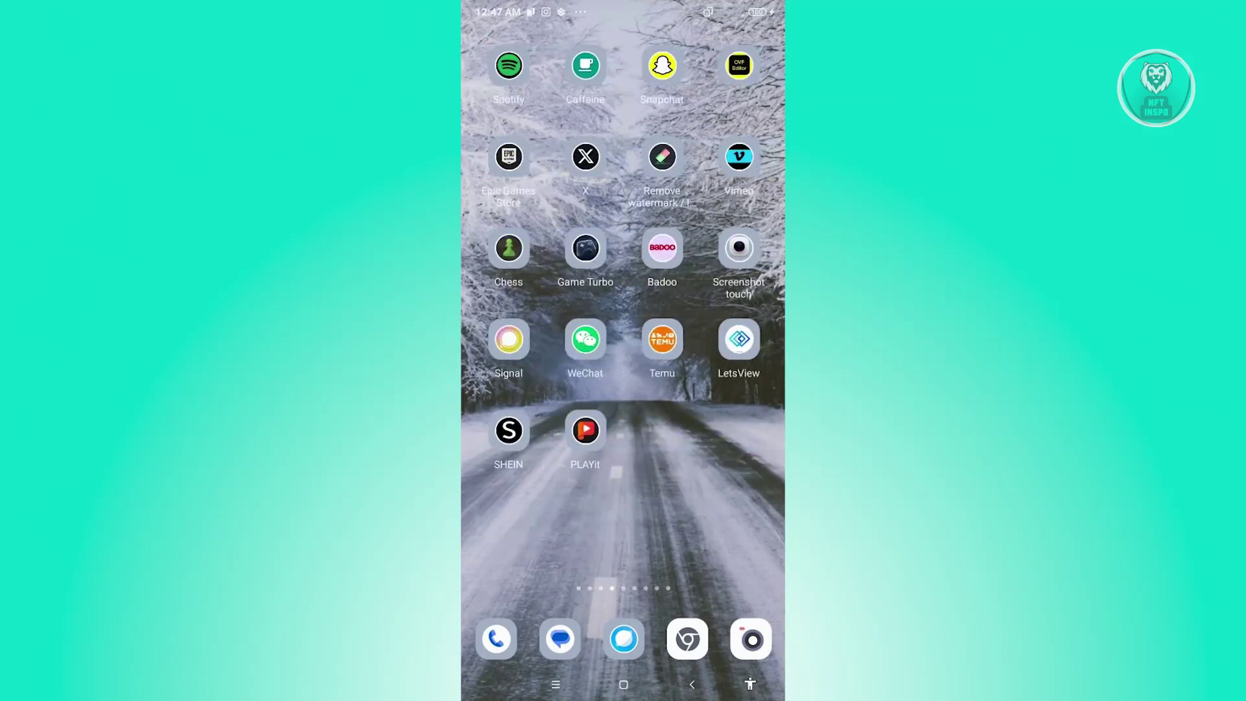
pyautogui.moveTo(730, 439); pyautogui.dragTo(506, 438)
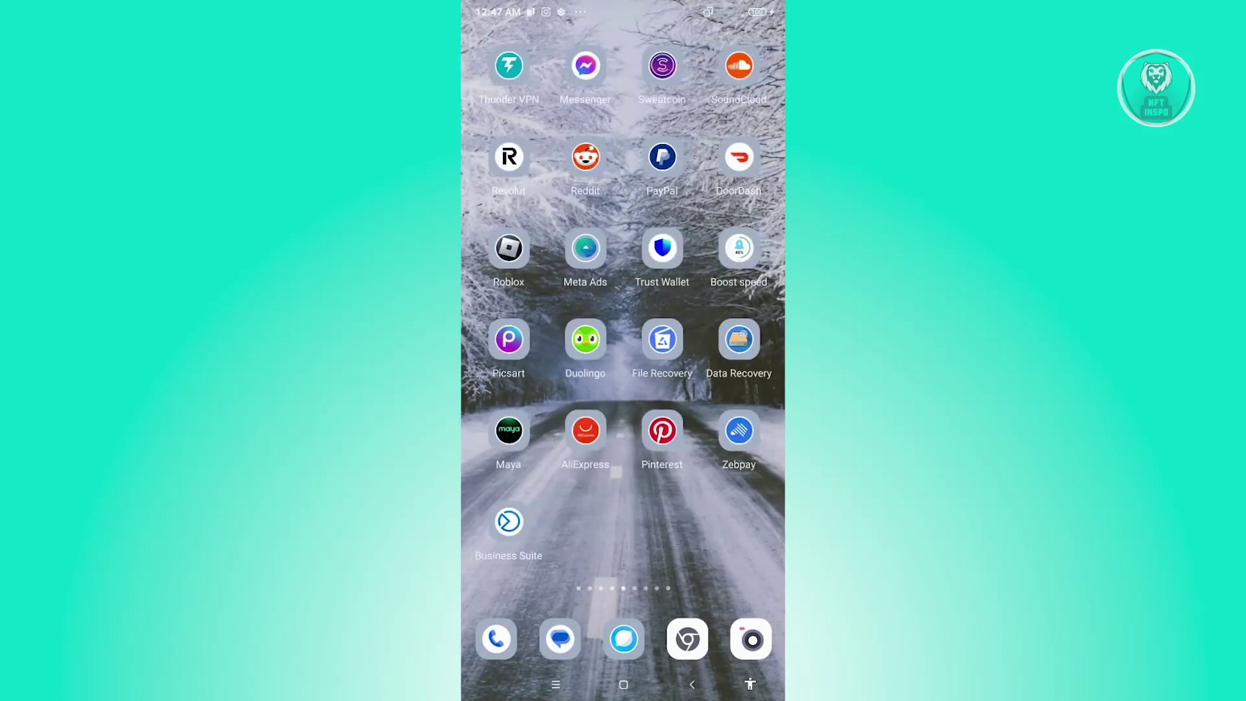